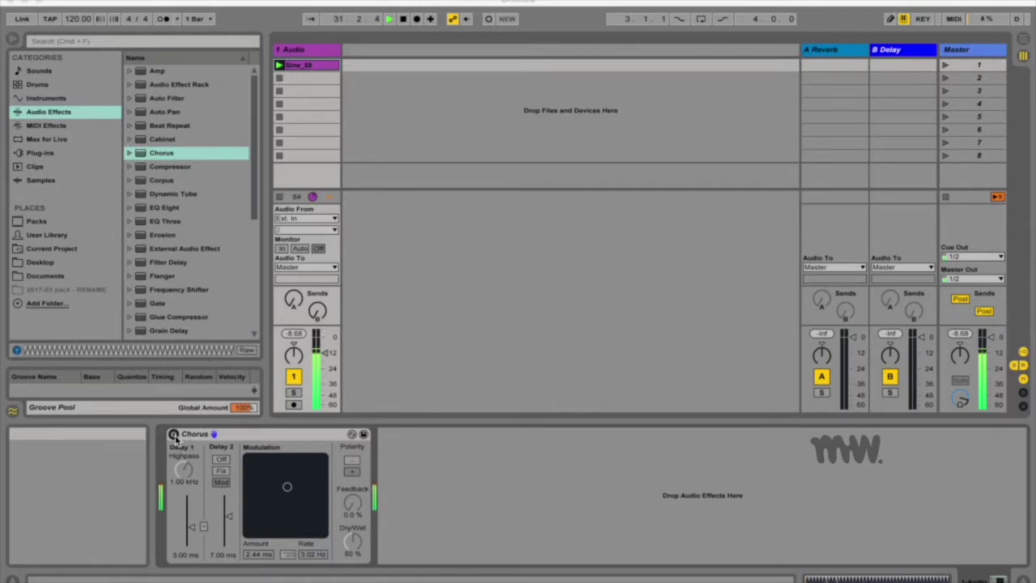
- Turn on the Chorus device on the audio track and stop playback
left_click(174, 435)
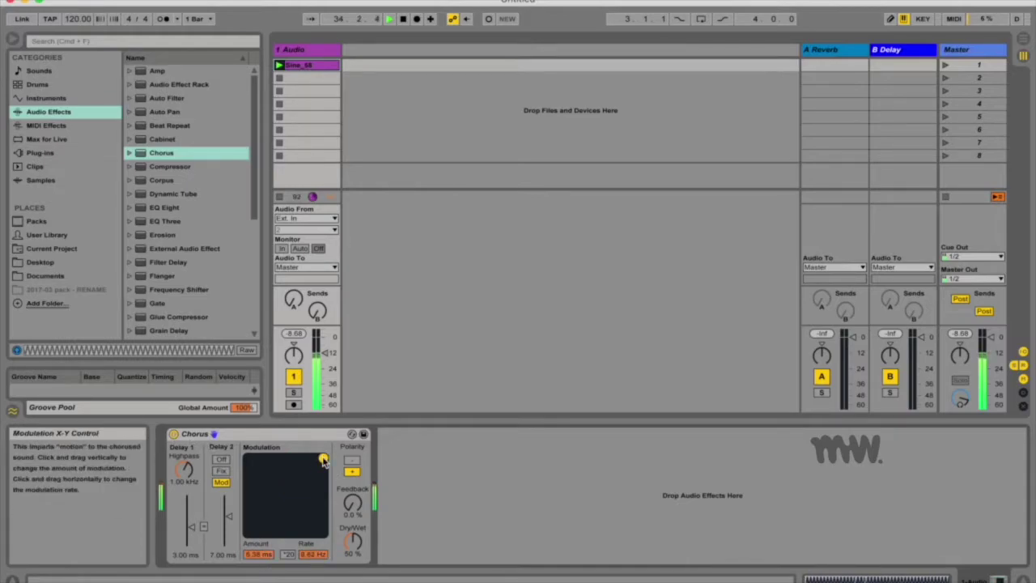
key("space")
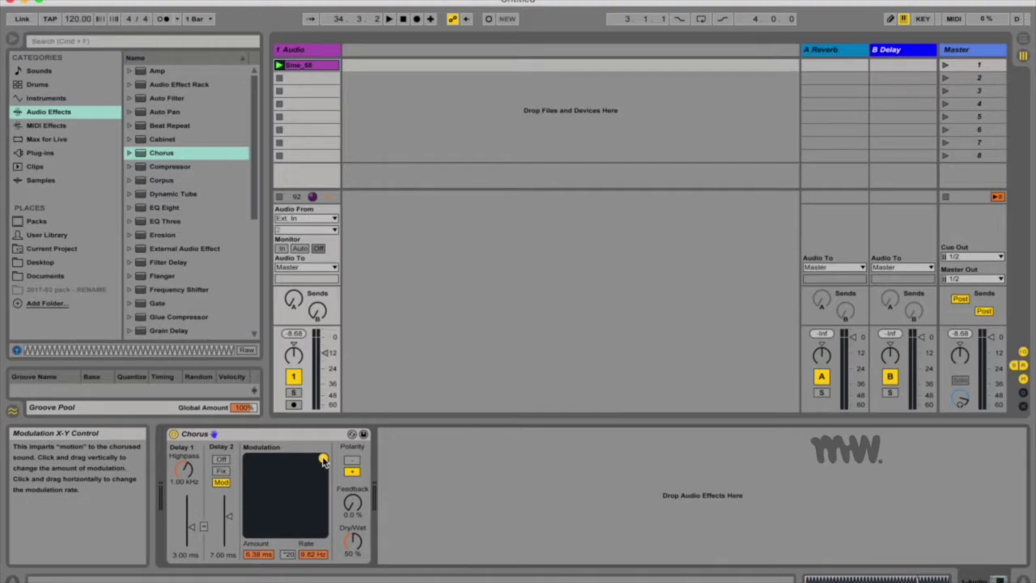
- Set the Chorus modulation to an amount of 0.42 ms and a rate of 0.81 Hz, and try the negative polarity
left_click_drag(323, 459, 266, 513)
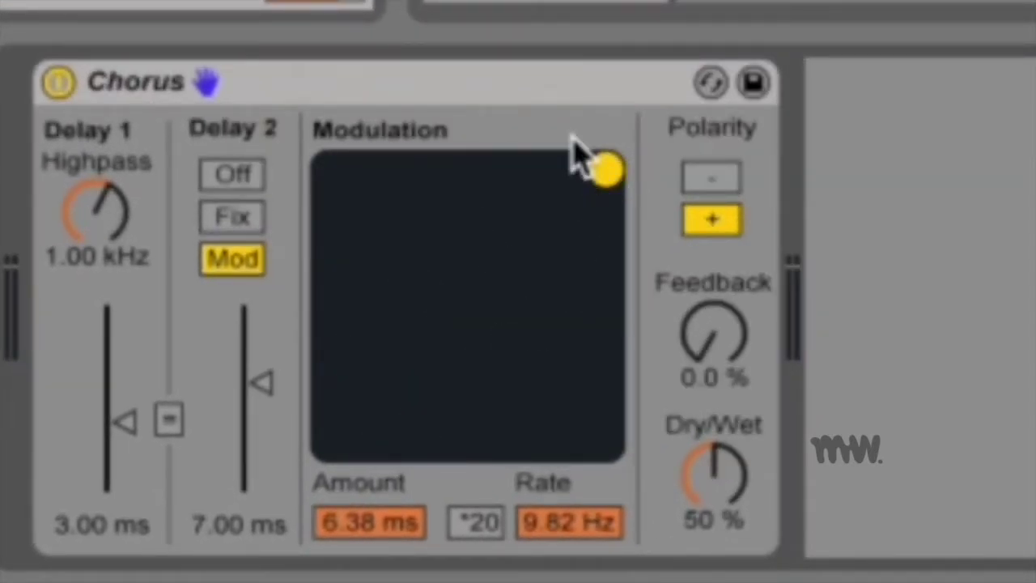
left_click_drag(596, 171, 396, 372)
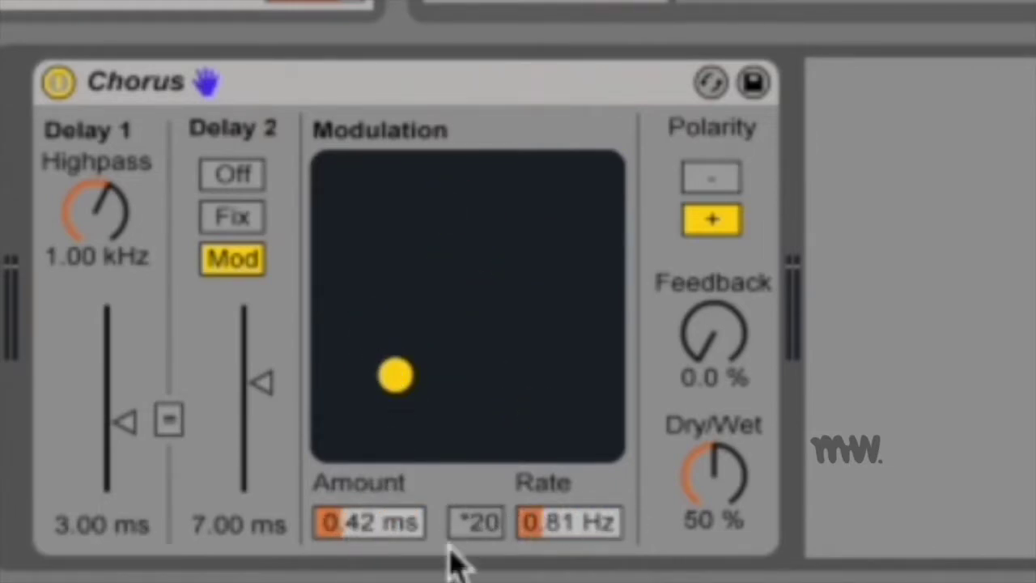
left_click(486, 524)
left_click(723, 184)
left_click(718, 222)
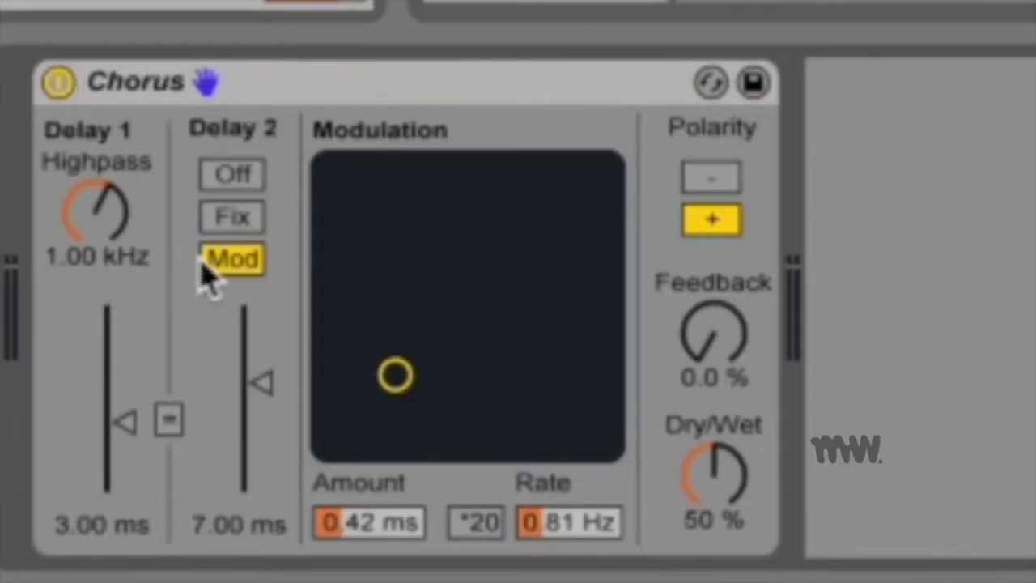
- Lower Delay 1 to 0.03 ms and Delay 2 to 0.01 ms, and set the Delay 1 highpass to 21.1 Hz
left_click_drag(121, 380, 166, 480)
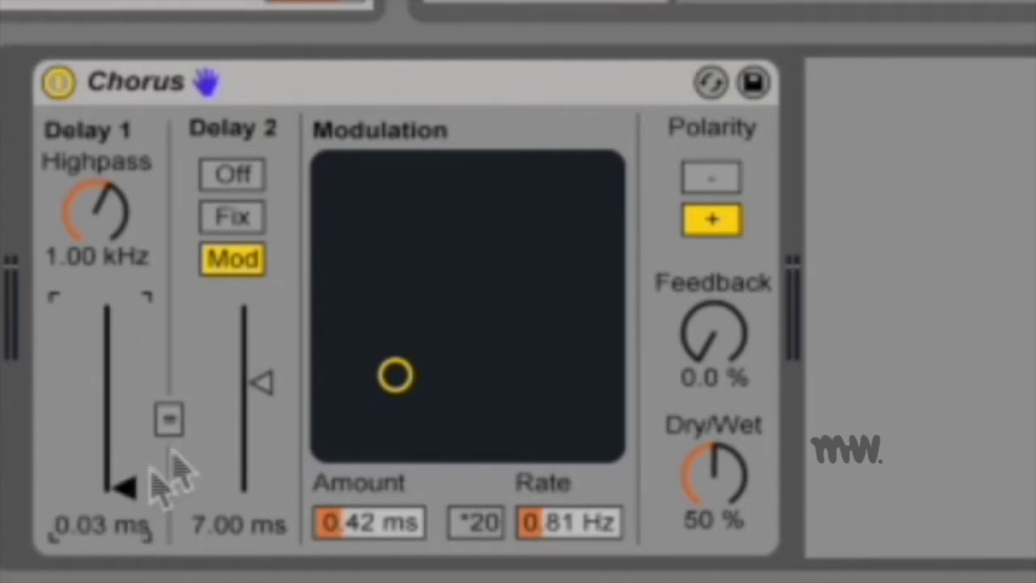
left_click(267, 384)
left_click_drag(275, 457, 232, 492)
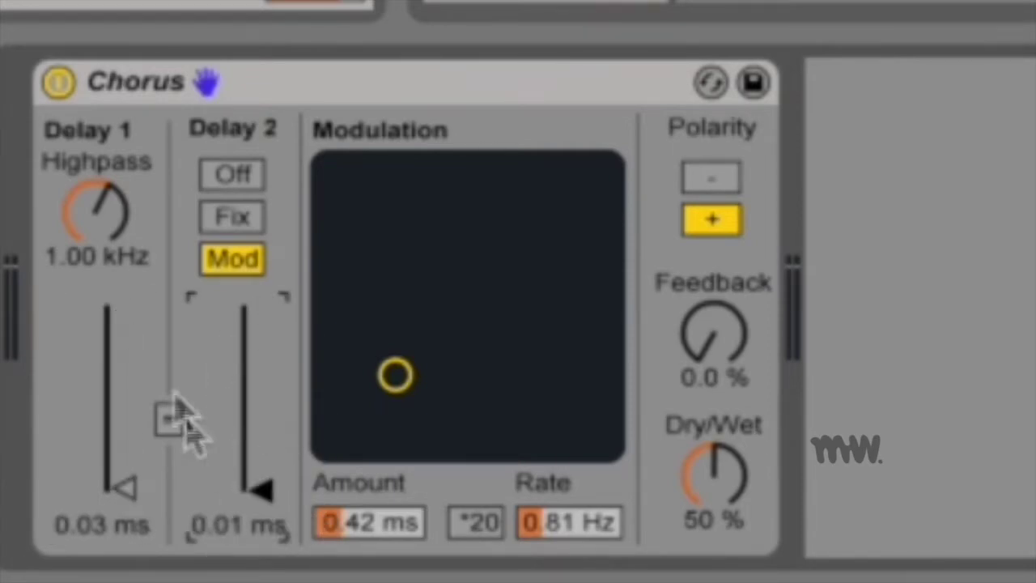
left_click_drag(104, 243, 105, 267)
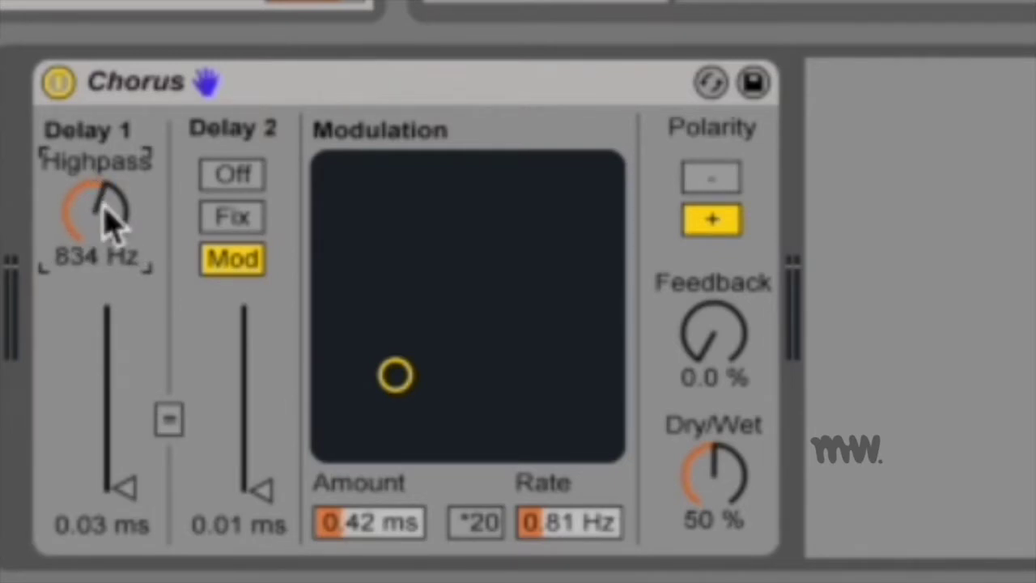
left_click_drag(104, 267, 112, 225)
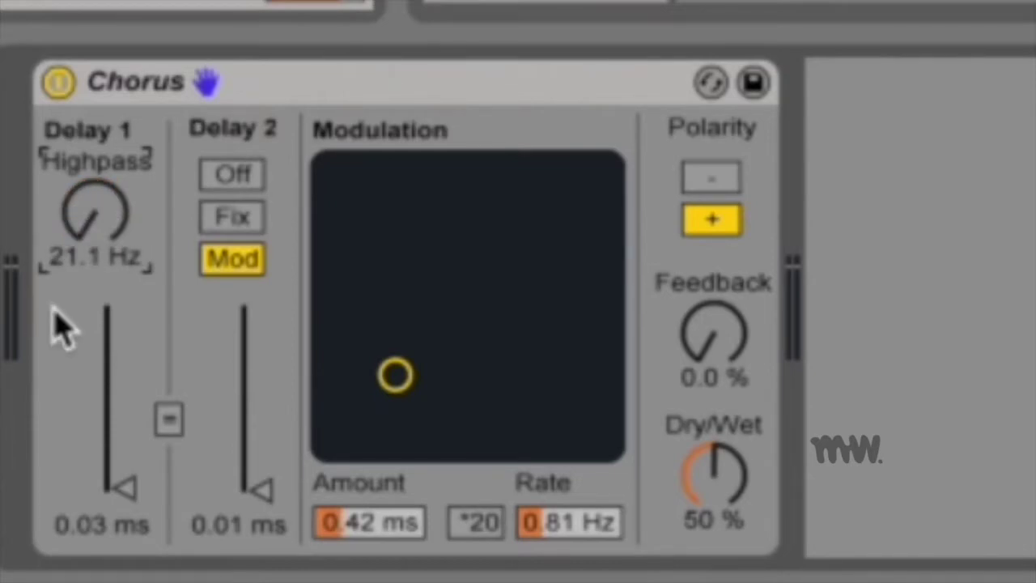
- Compare the Off, Fix and Mod modes of Delay 2, ending on Fix
left_click(239, 173)
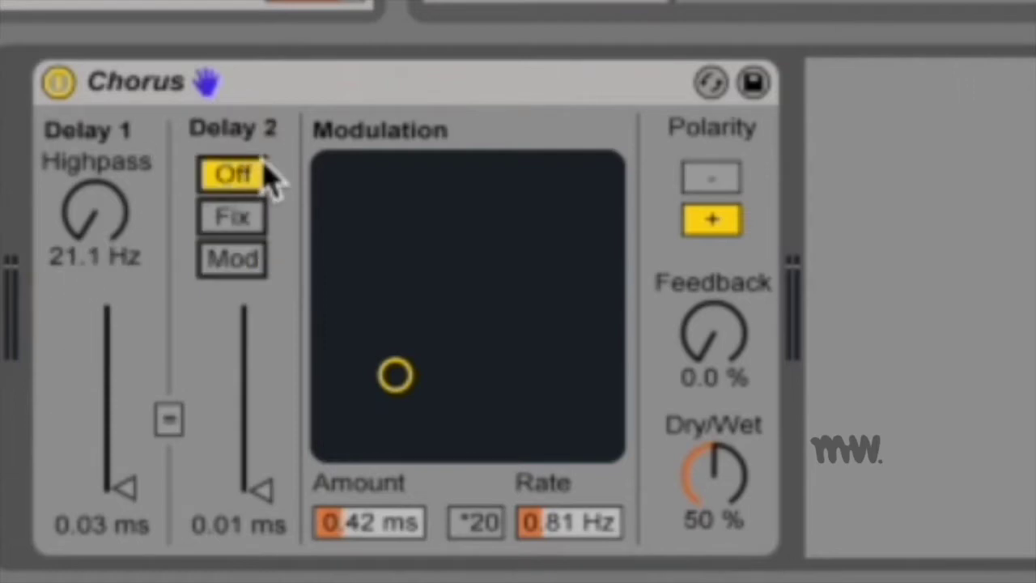
left_click(247, 217)
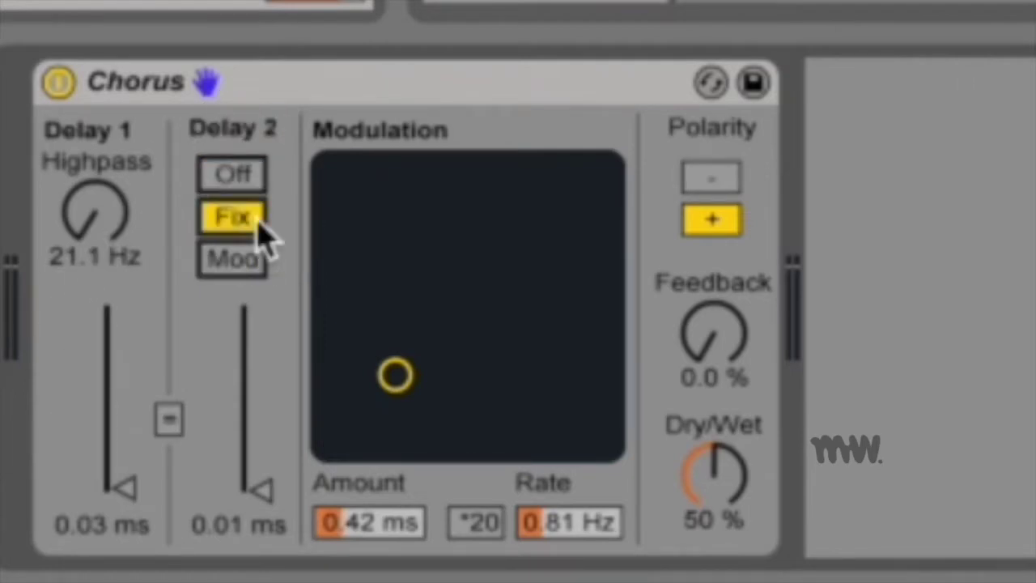
left_click(247, 261)
left_click(243, 175)
left_click(244, 217)
left_click(248, 173)
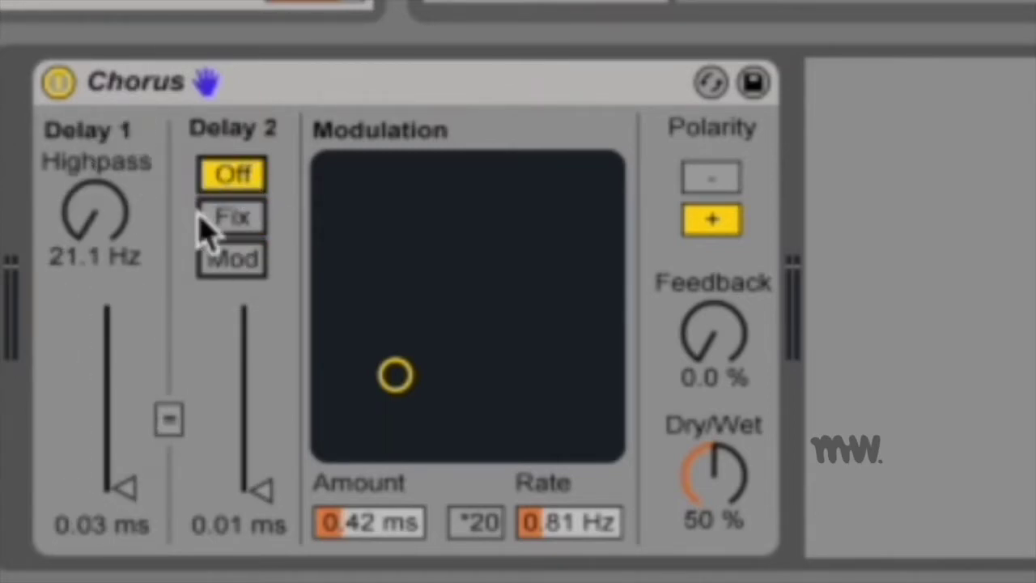
left_click(231, 223)
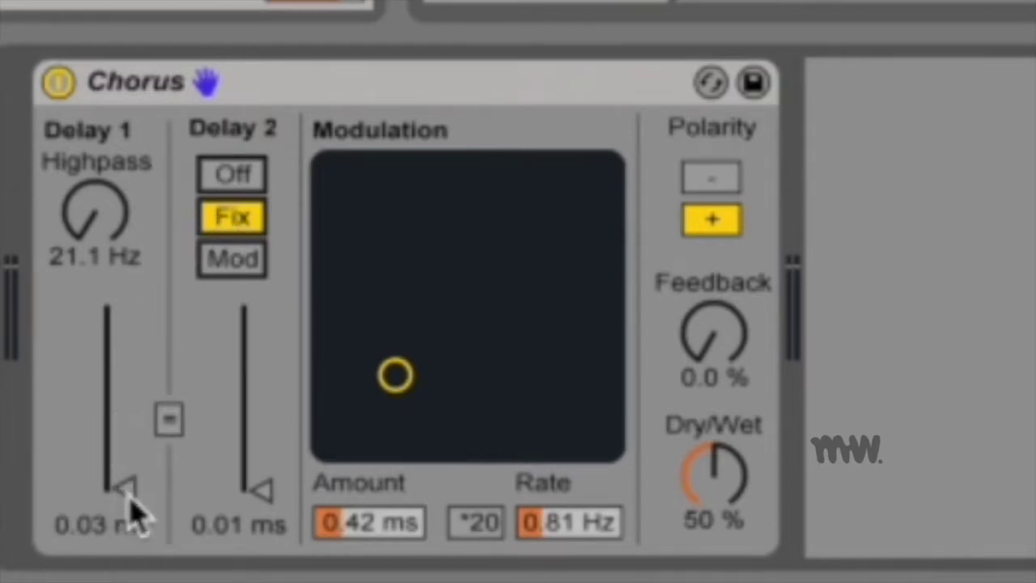
- Raise Delay 1 to 4.67 ms and Delay 2 to 6.75 ms, with Delay 2 in Mod mode
left_click(263, 488)
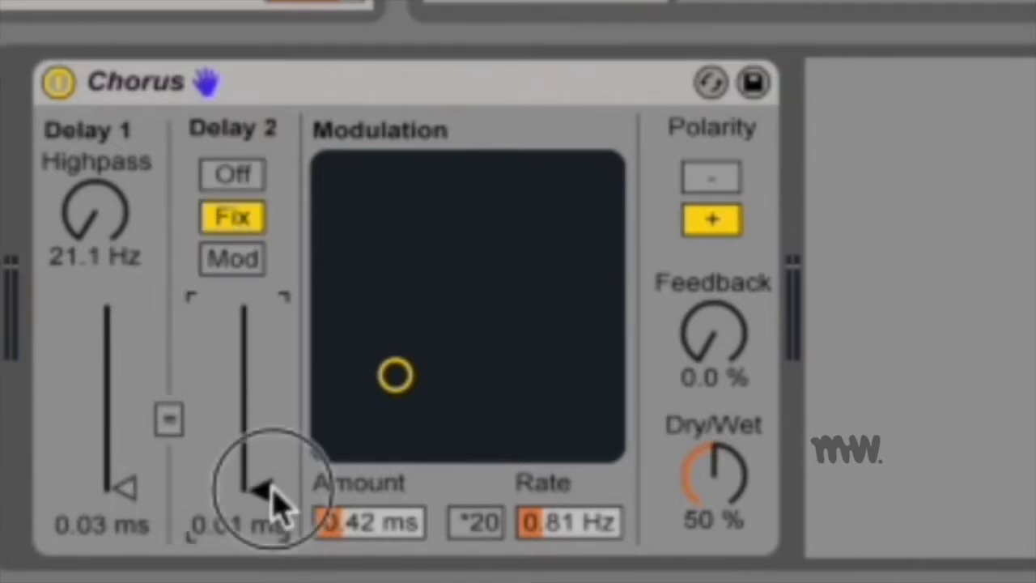
left_click_drag(263, 502, 212, 416)
left_click_drag(127, 489, 130, 538)
left_click_drag(132, 370, 134, 360)
left_click(235, 259)
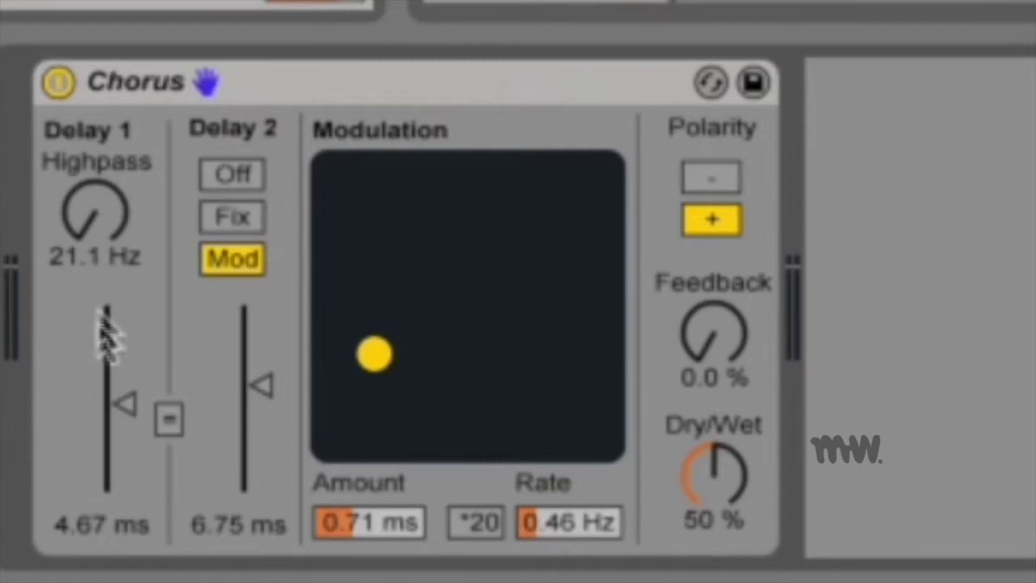
- Link the two delay times and set them both to 5.52 ms
left_click(170, 421)
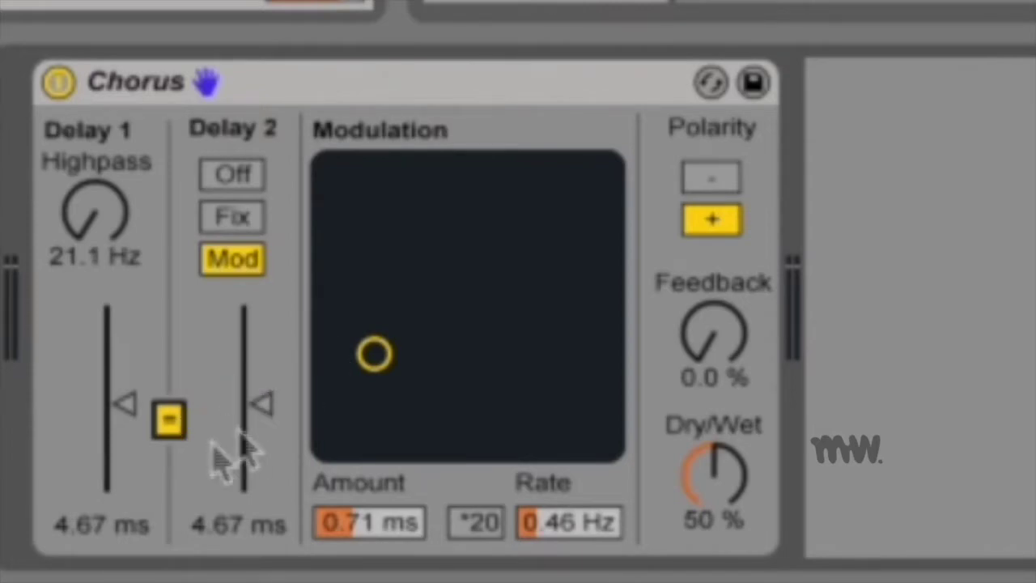
left_click(137, 407)
left_click_drag(143, 416, 138, 388)
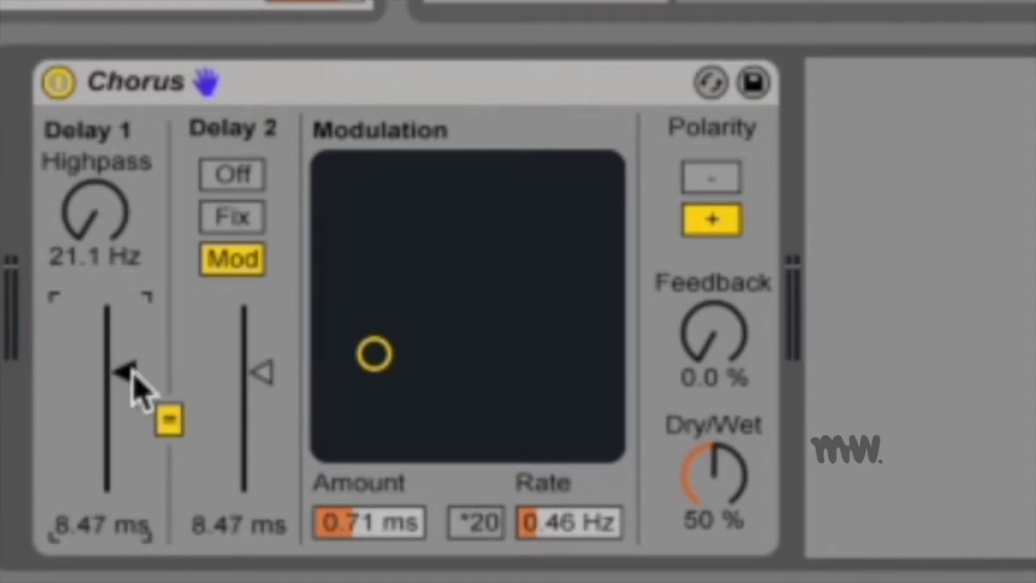
left_click_drag(271, 398, 271, 420)
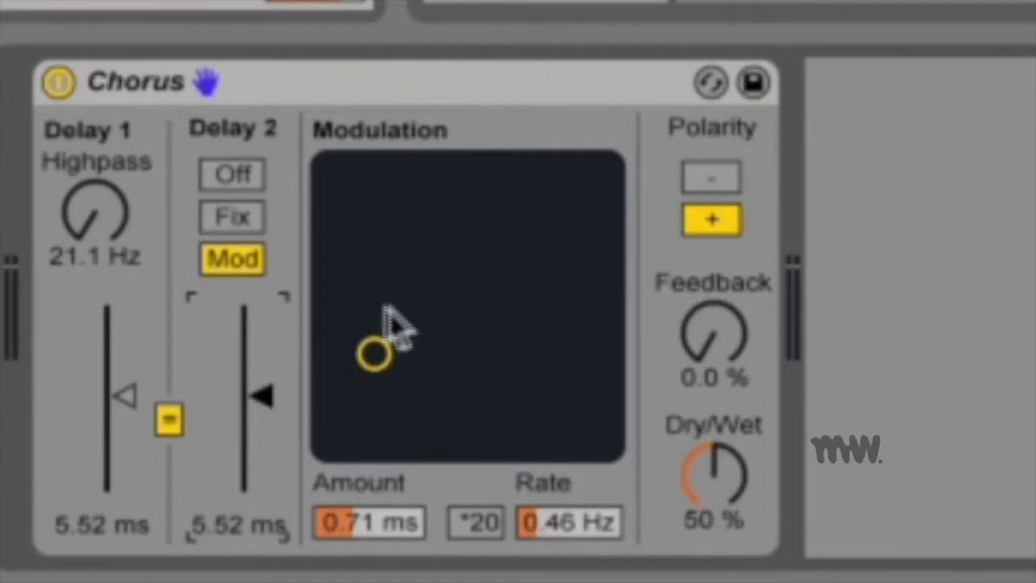
- Set the modulation rate to 3.02 Hz and the modulation amount to 6 ms
left_click_drag(374, 361, 493, 325)
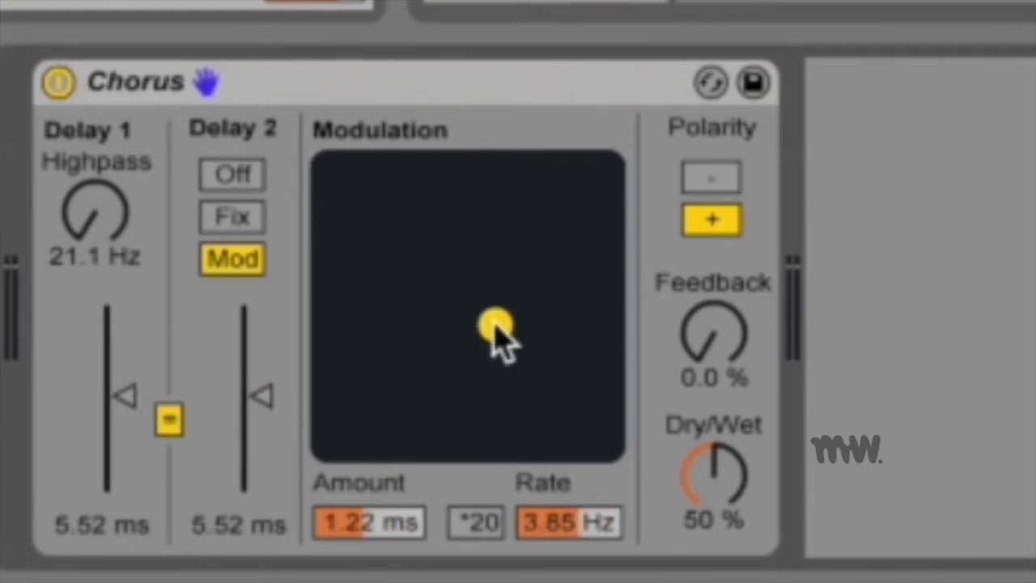
left_click(364, 529)
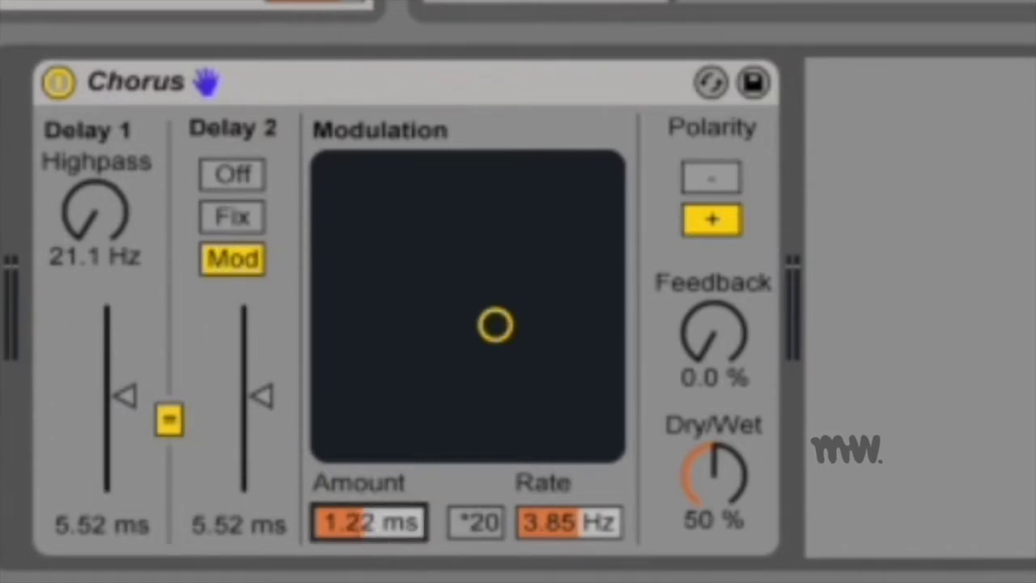
left_click_drag(472, 417, 451, 423)
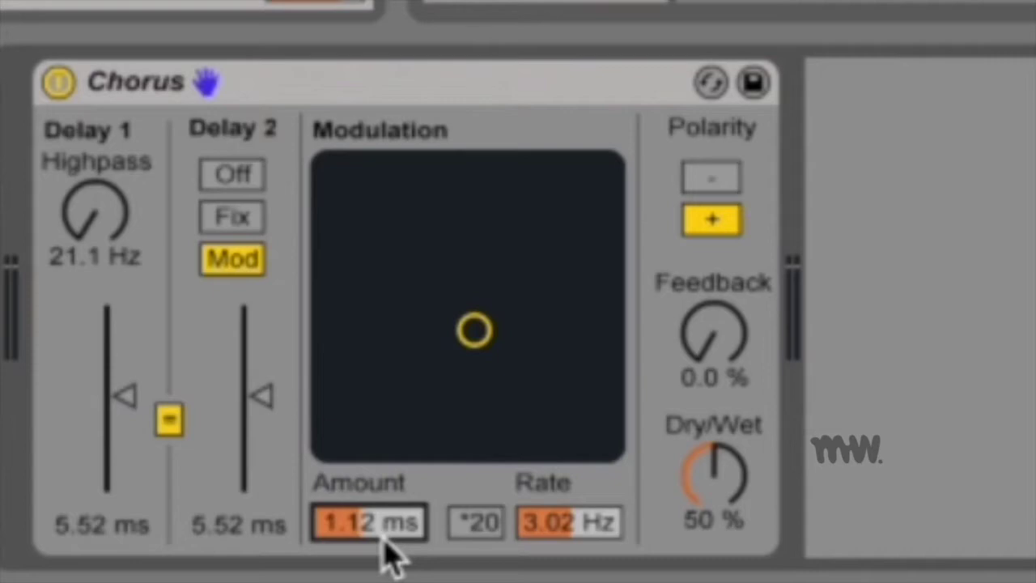
type("6")
key("Return")
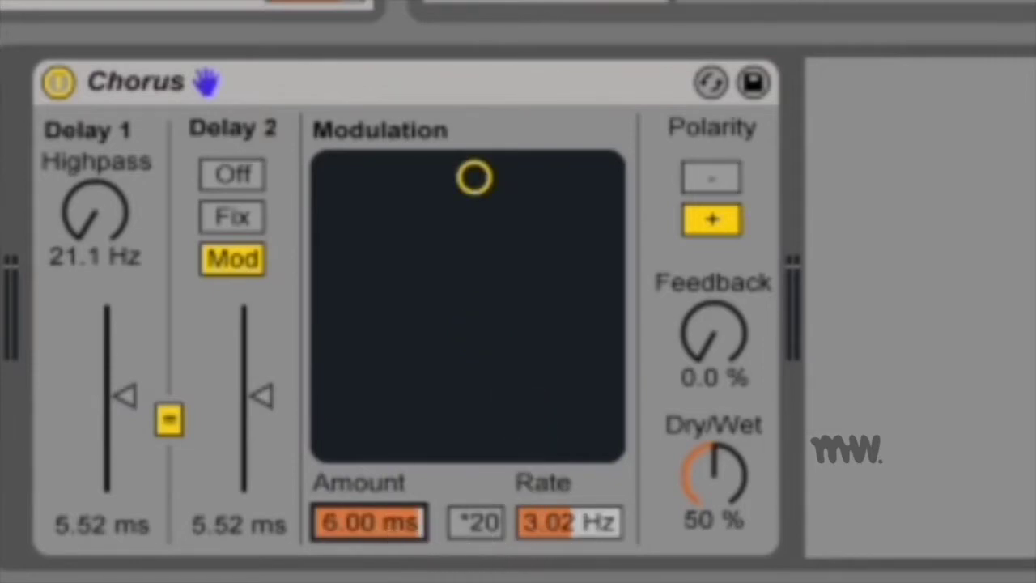
- Set the modulation amount to 0.28 ms and the rate to 4.18 Hz
scroll(457, 416, "down", 10)
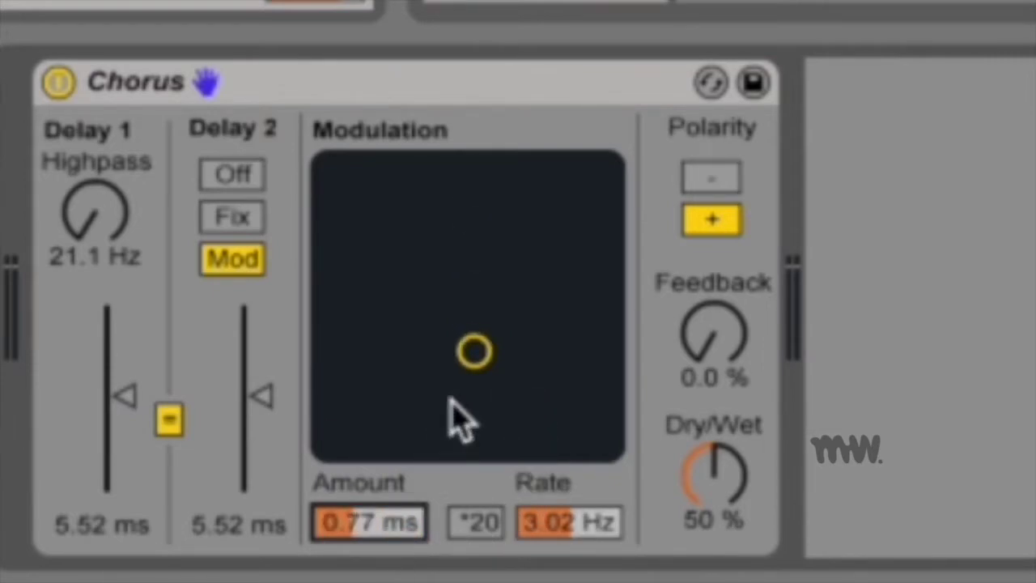
left_click_drag(458, 416, 466, 414)
left_click_drag(477, 350, 502, 386)
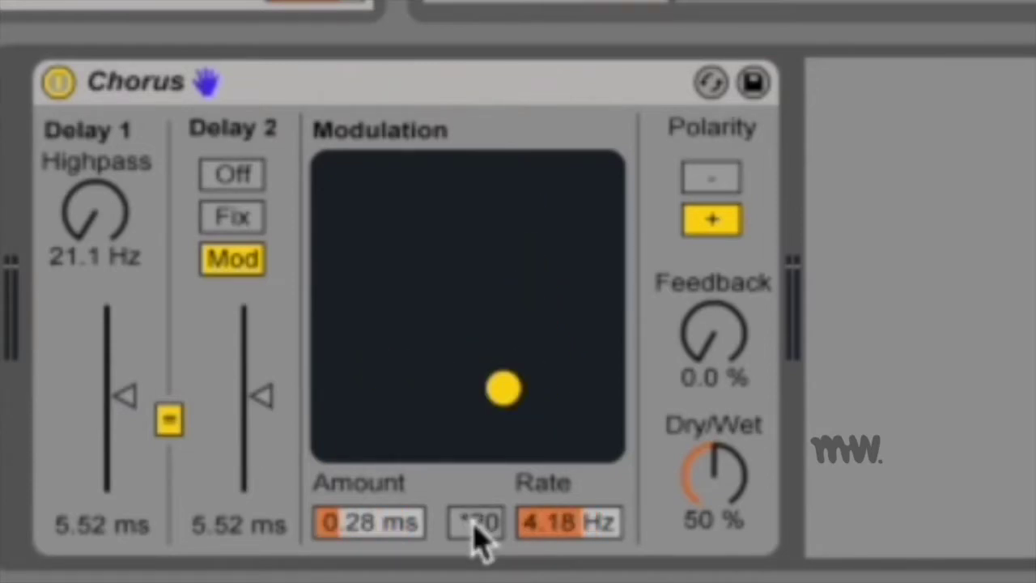
- Enable the *20 rate multiplier and set the modulation to 2.67 ms and 1.33 Hz
left_click(477, 524)
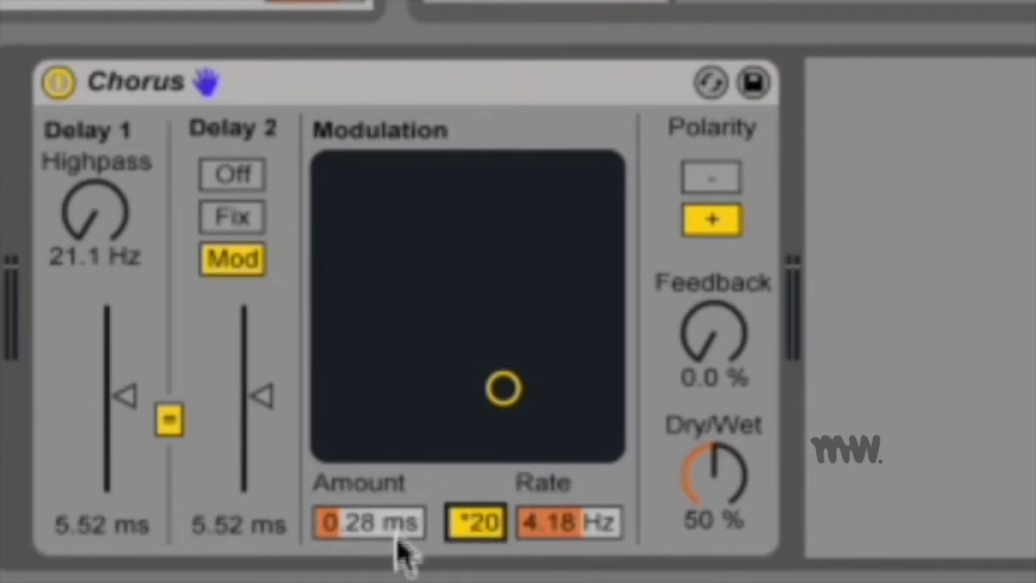
left_click(497, 524)
left_click(497, 525)
left_click_drag(402, 532, 402, 481)
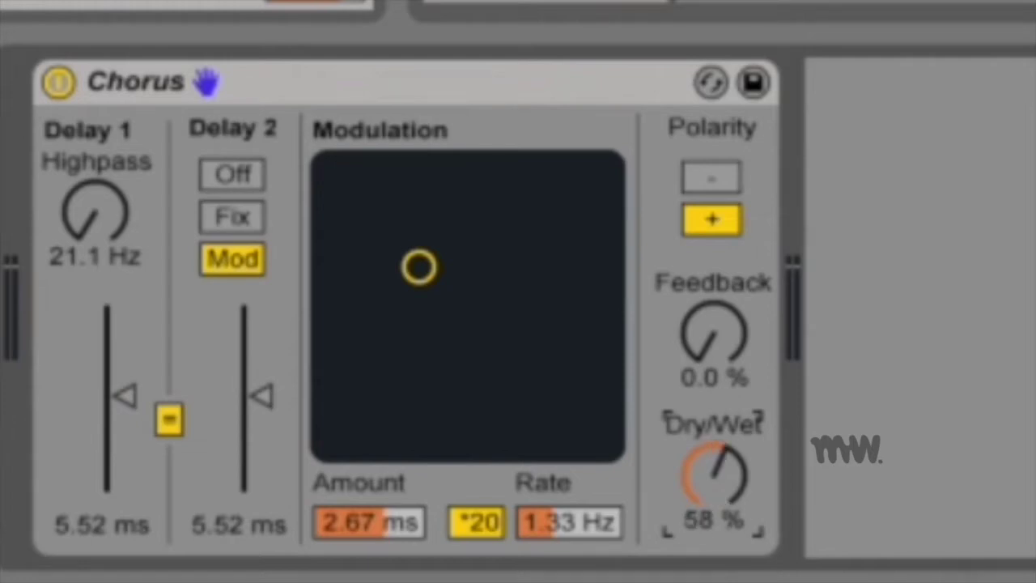
- Set Dry/Wet to 0% and compare the Chorus device bypassed and active
left_click_drag(728, 484, 729, 550)
left_click(59, 82)
left_click(58, 82)
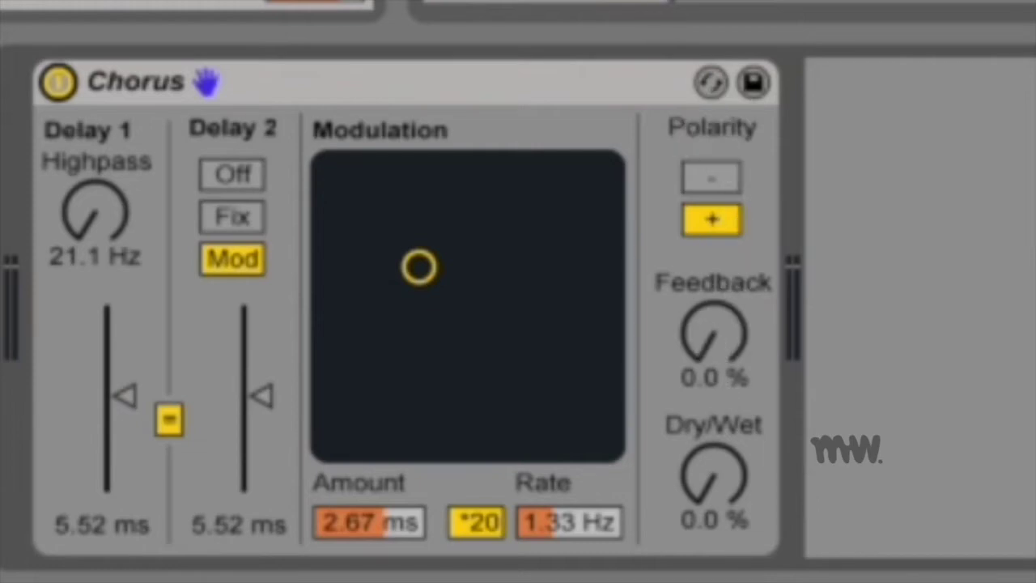
- Set the Chorus feedback to 45% and compare its negative and positive polarity
left_click_drag(702, 323, 707, 329)
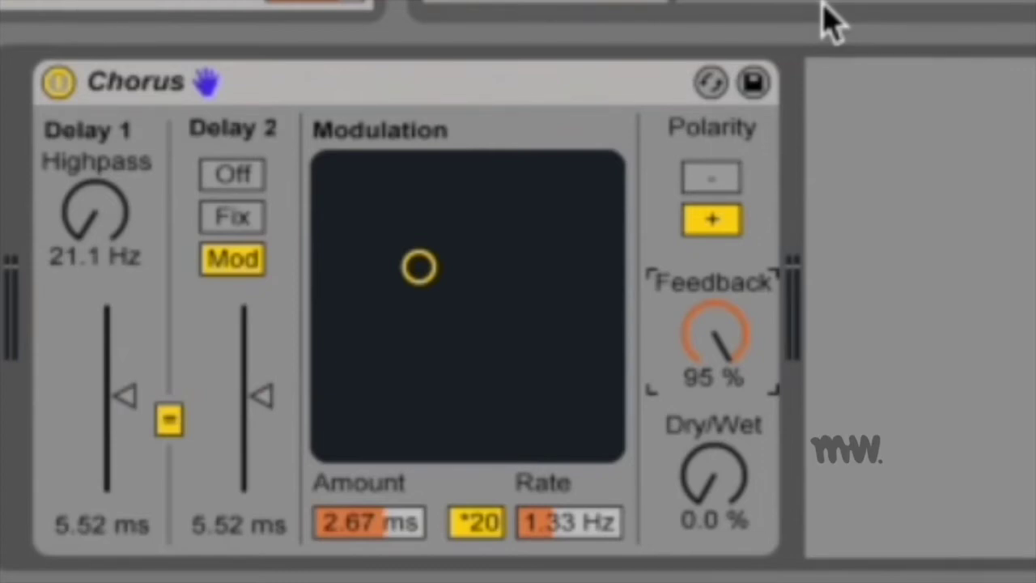
left_click_drag(717, 322, 723, 336)
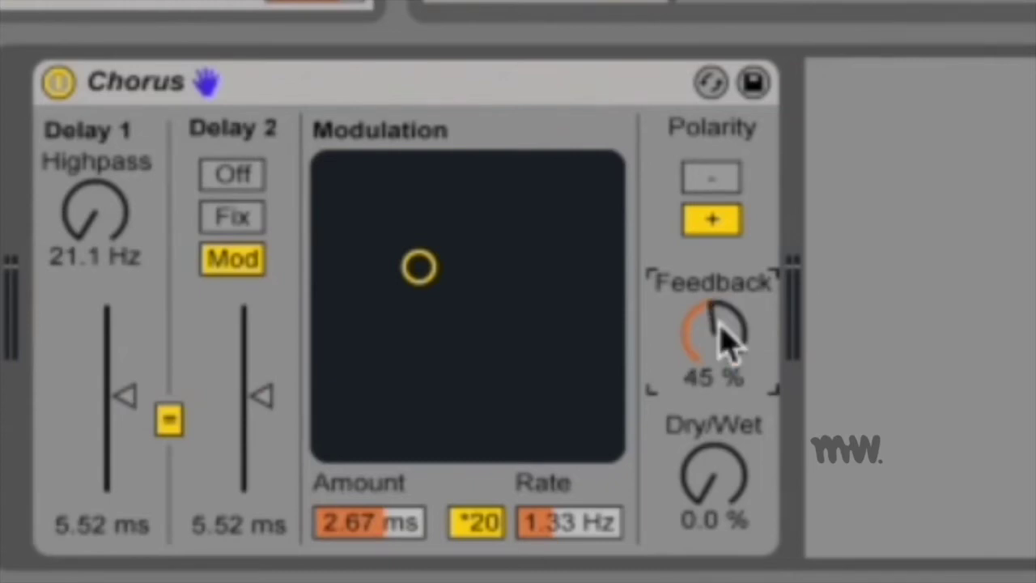
left_click(719, 178)
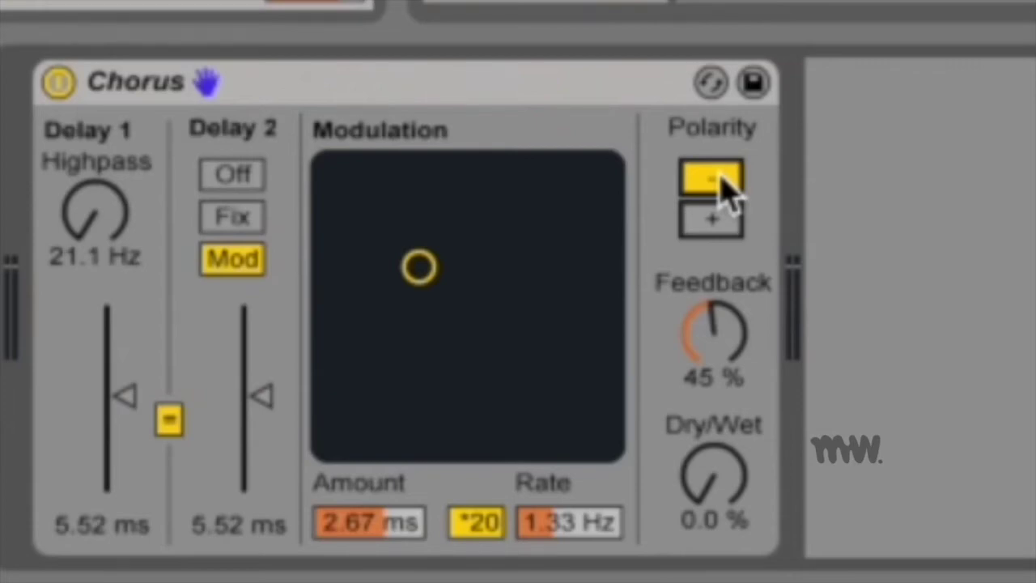
left_click(712, 220)
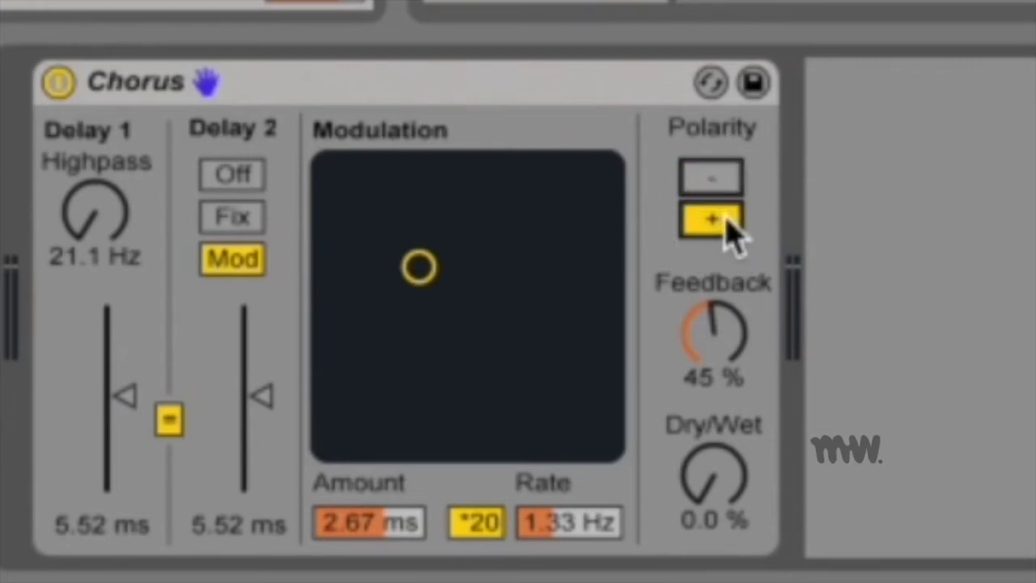
left_click(724, 180)
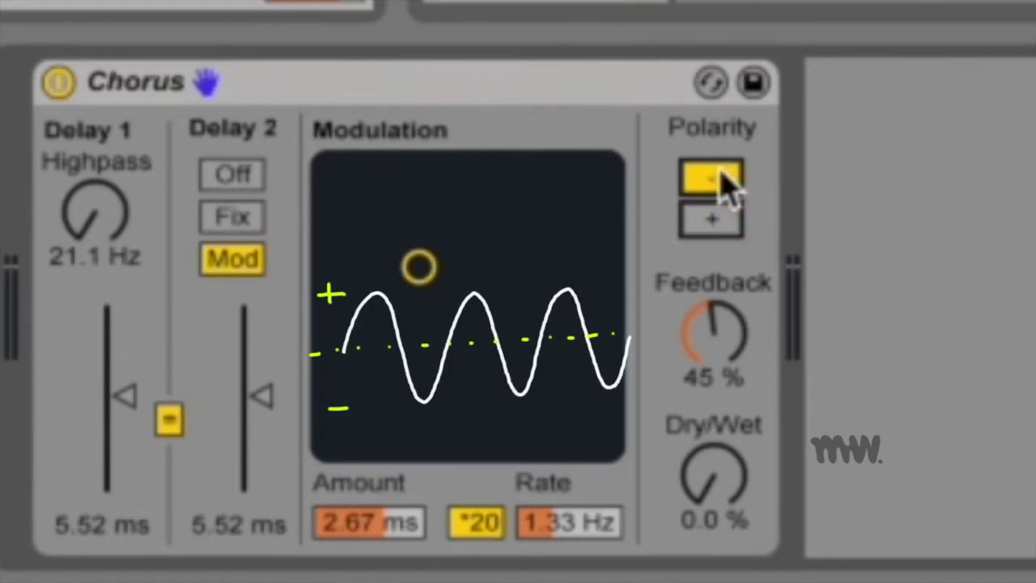
- Toggle the Crisp option of the Chorus device
right_click(532, 84)
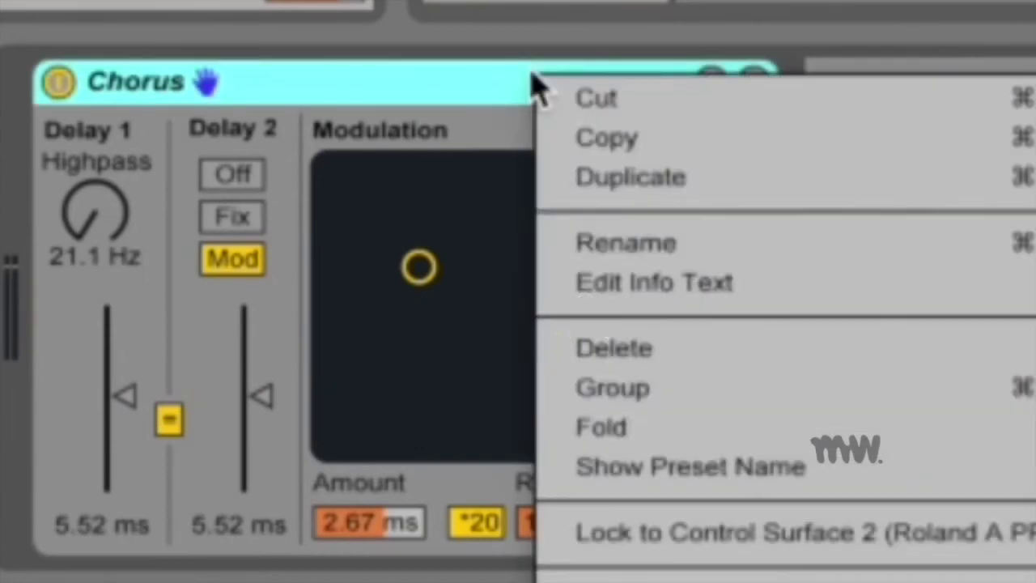
left_click(491, 113)
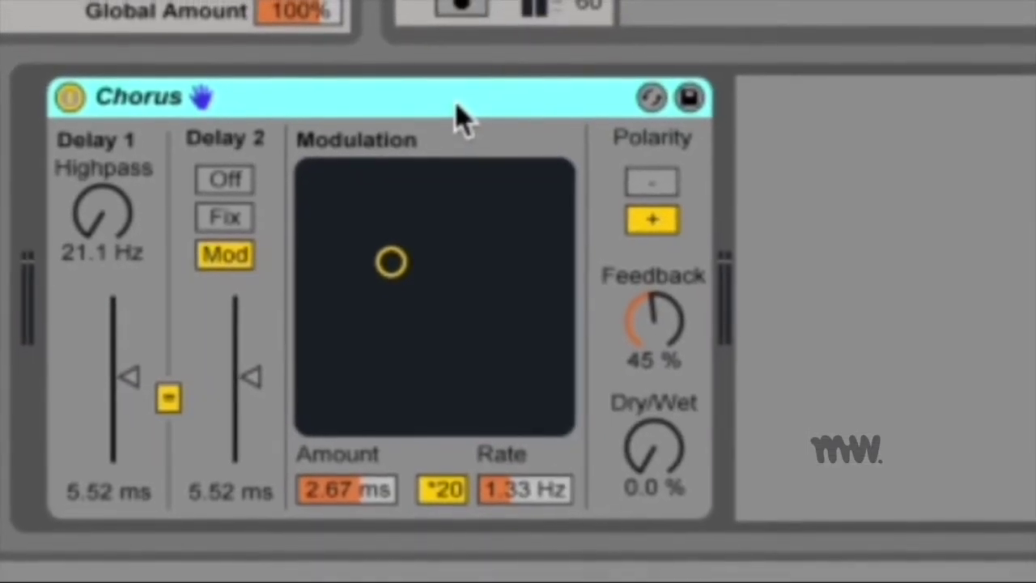
right_click(495, 94)
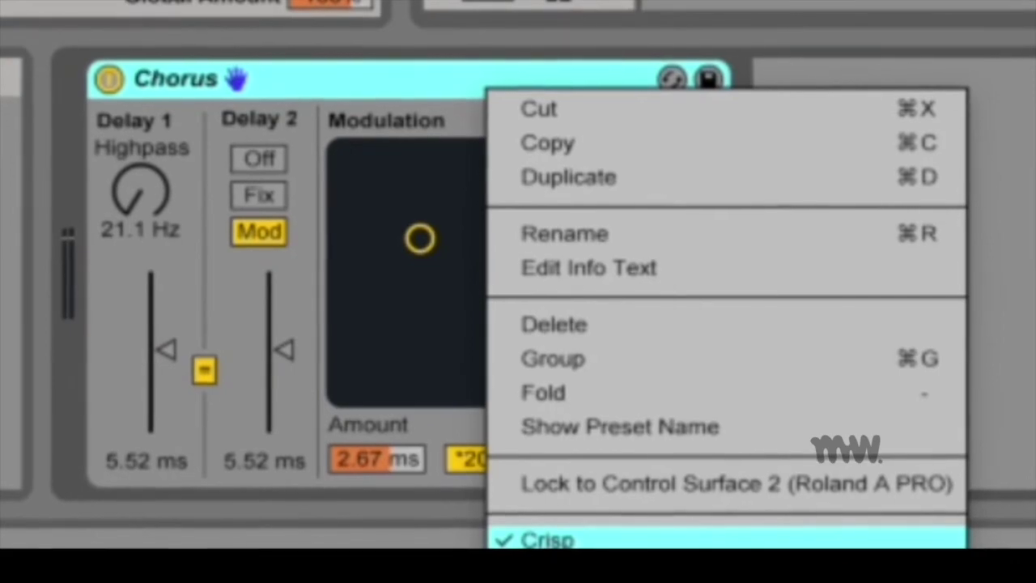
left_click(549, 537)
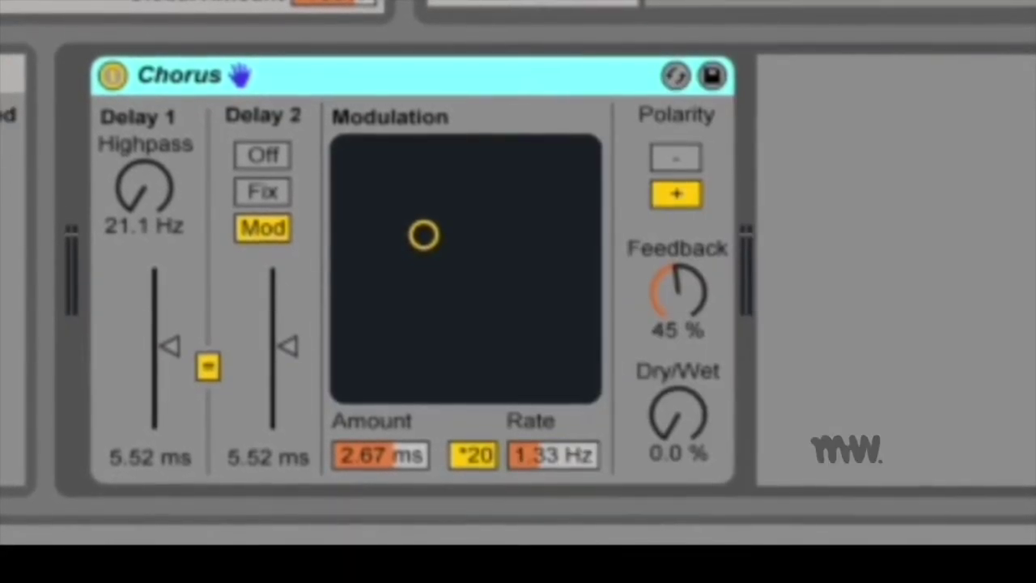
right_click(554, 78)
left_click(556, 74)
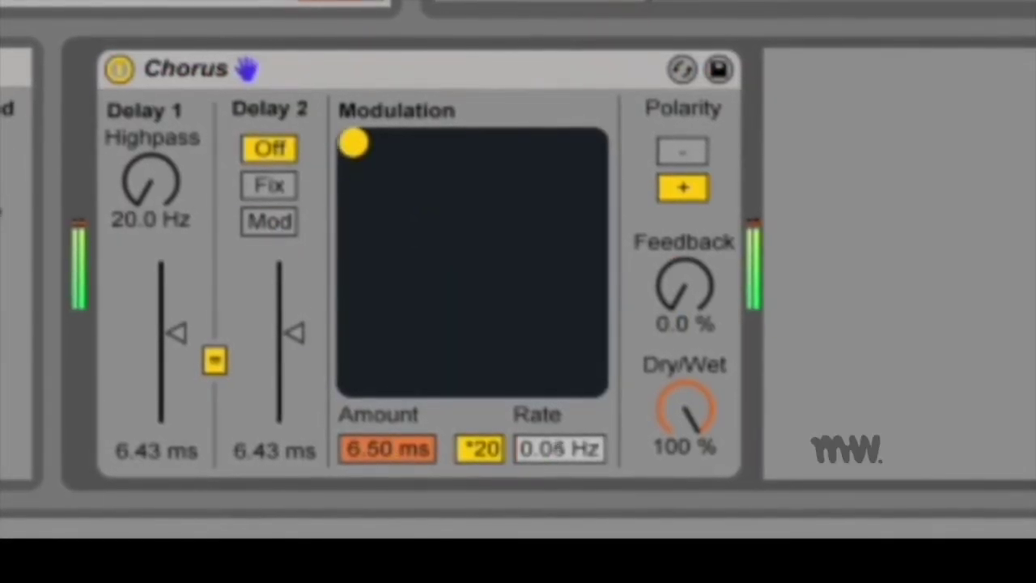
- Raise the modulation rate at the 6.50 ms amount with the *20 multiplier off, and try negative polarity
left_click_drag(353, 142, 523, 141)
left_click(478, 446)
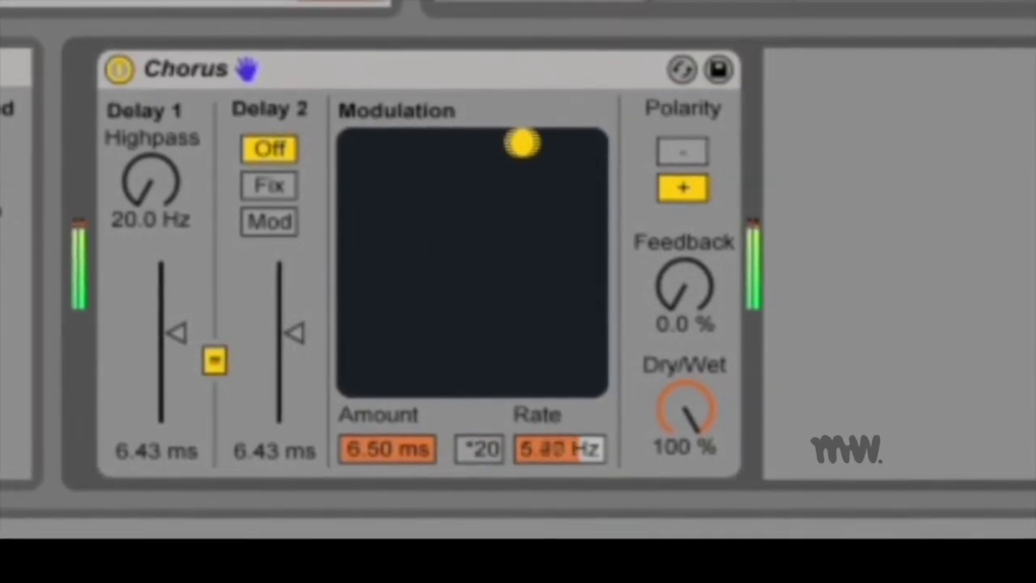
left_click(684, 152)
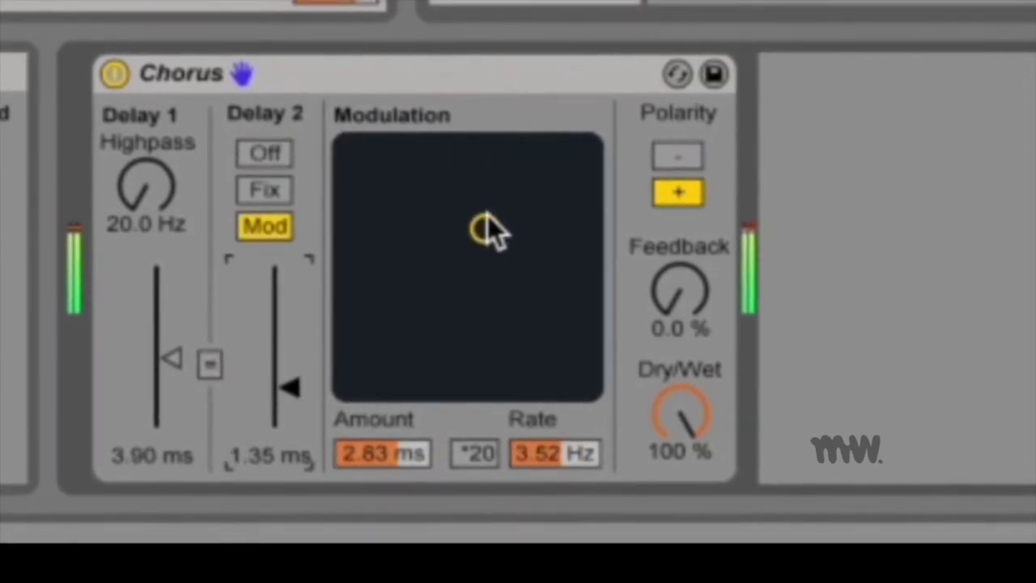
- Set the modulation to 2.15 ms and 5.66 Hz with 56% feedback, and compare both polarities, ending on negative
left_click_drag(493, 231, 535, 262)
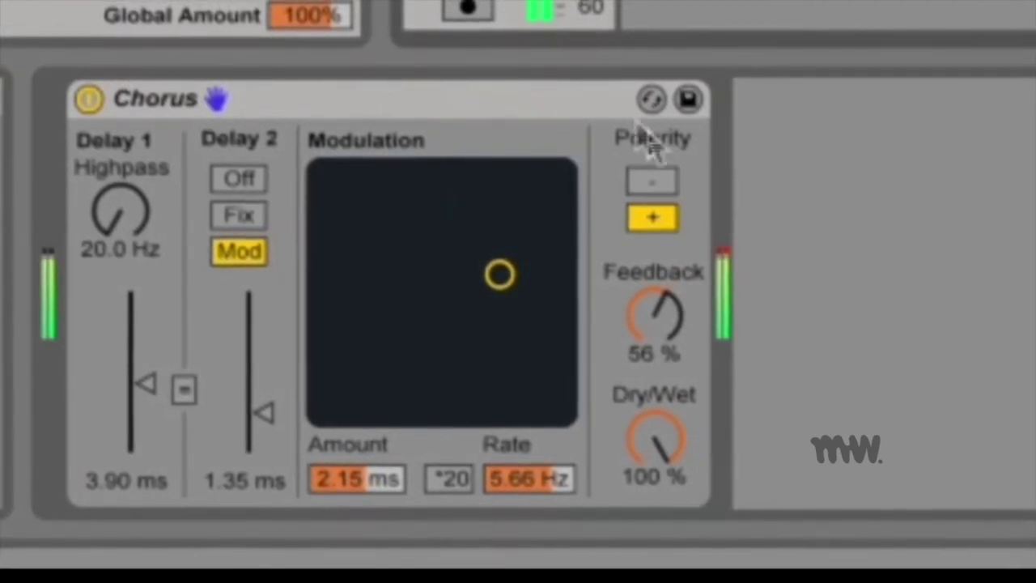
left_click(664, 175)
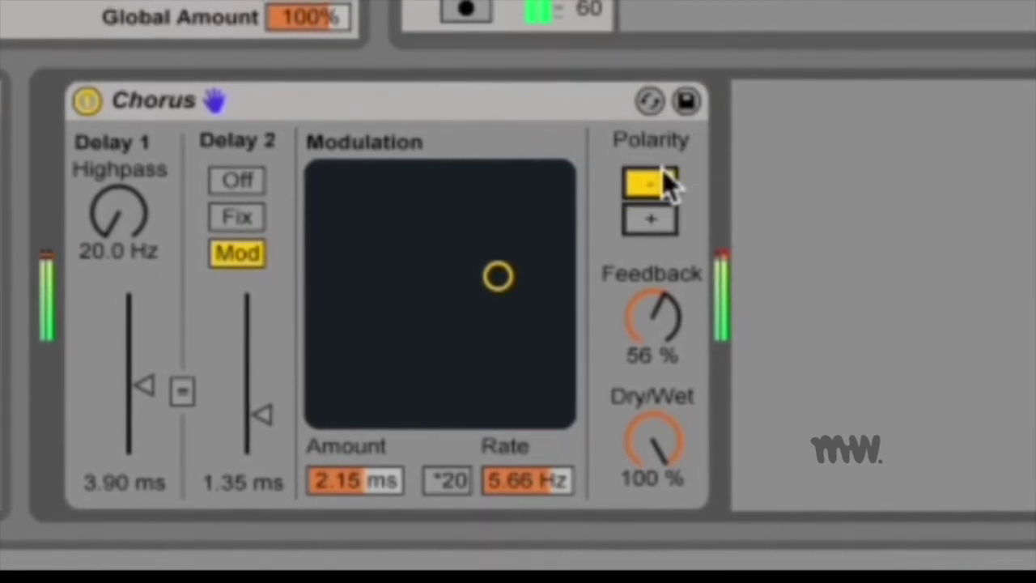
left_click(651, 222)
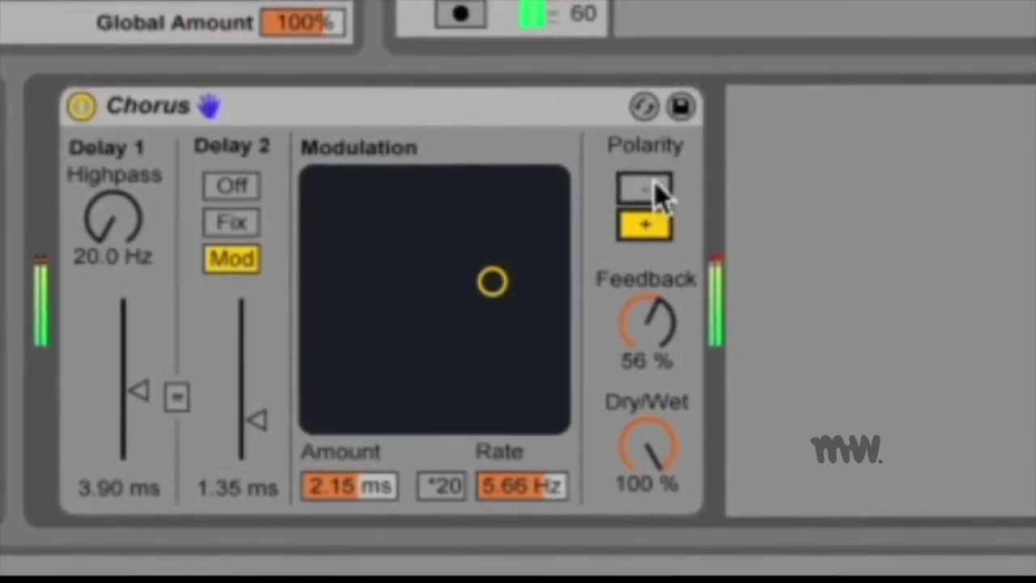
left_click(659, 192)
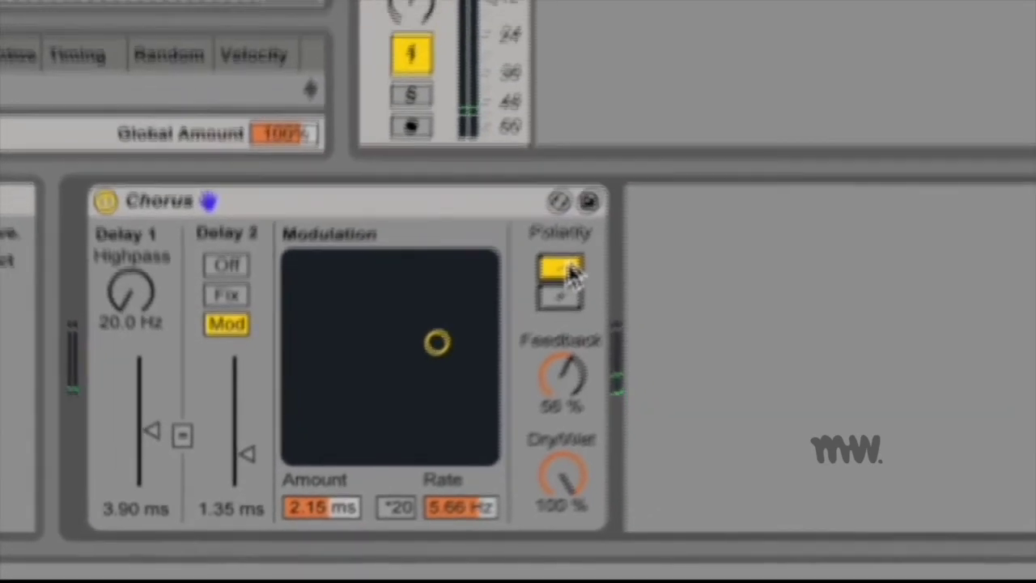